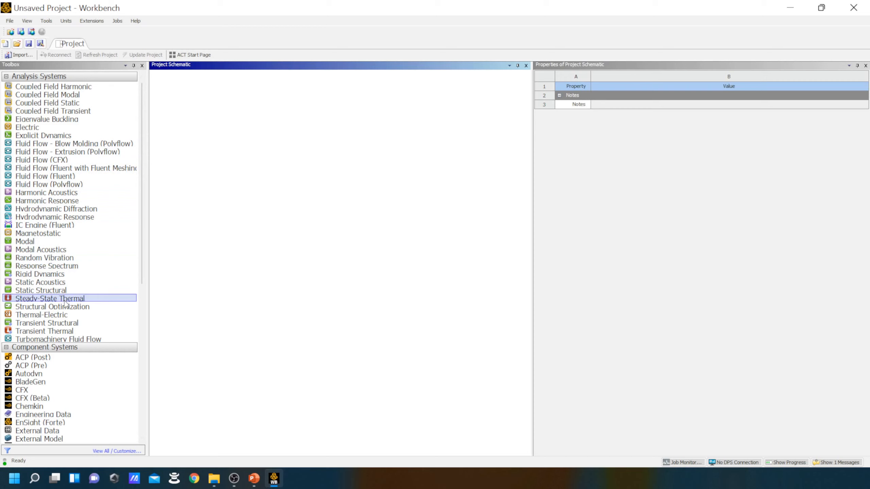
- Add a Steady-State Thermal analysis to the project schematic and create a new material named Aluminum in its engineering data
drag(65, 303, 194, 131)
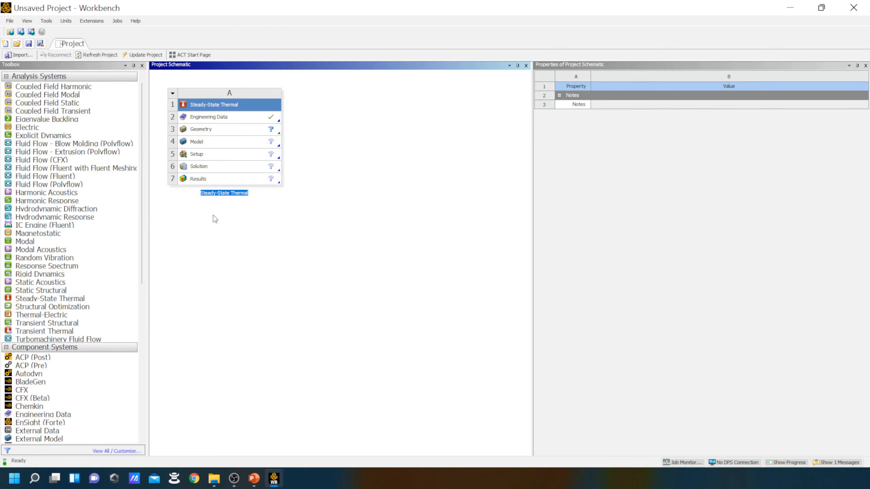
double_click(239, 120)
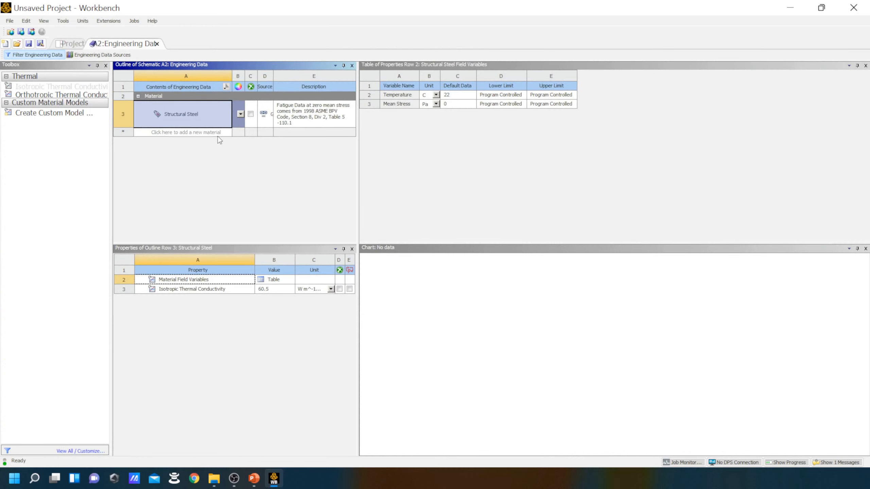
click(215, 133)
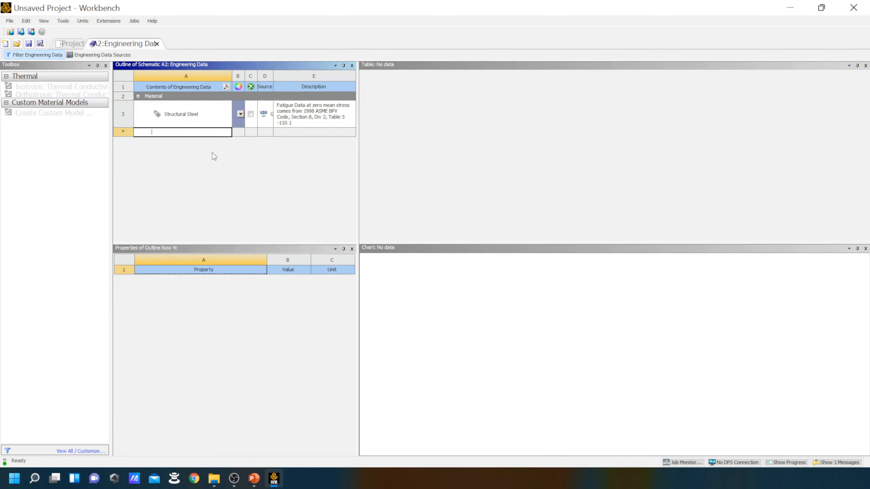
text(Aluminum)
key(Return)
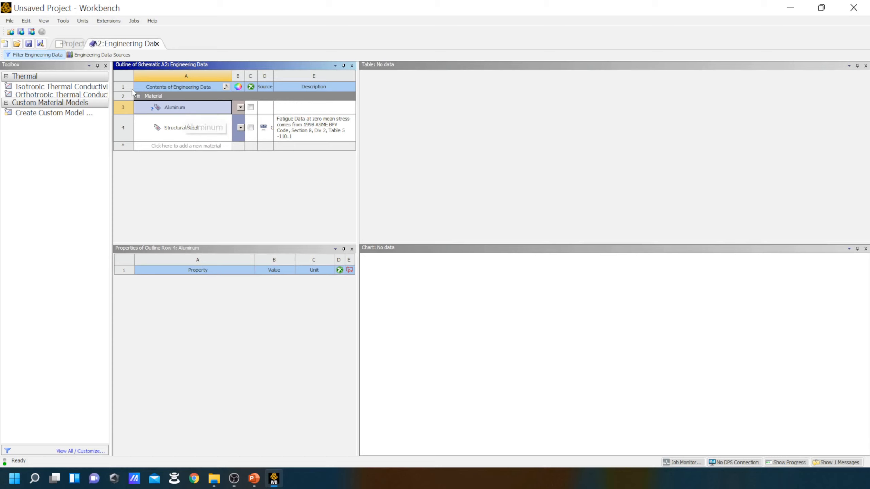
- Give Aluminum an Isotropic Thermal Conductivity of 237 W m^-1 C^-1 and close the engineering data
click(93, 88)
drag(93, 88, 190, 112)
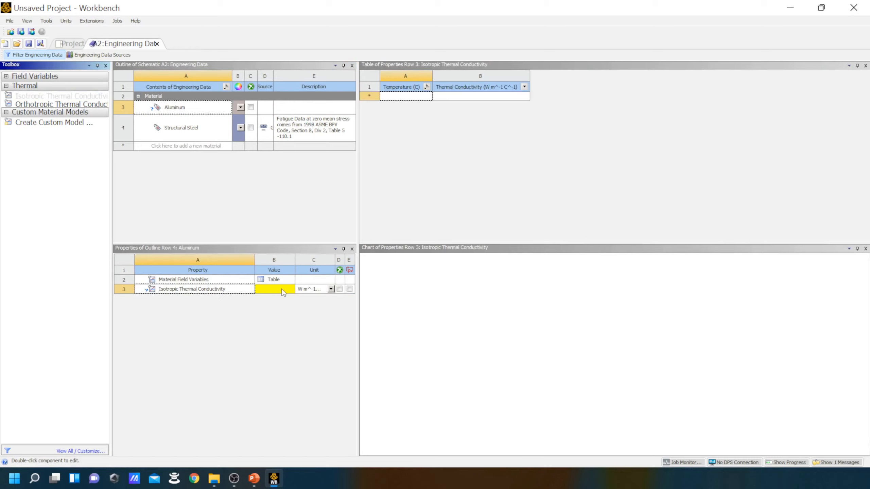
click(282, 289)
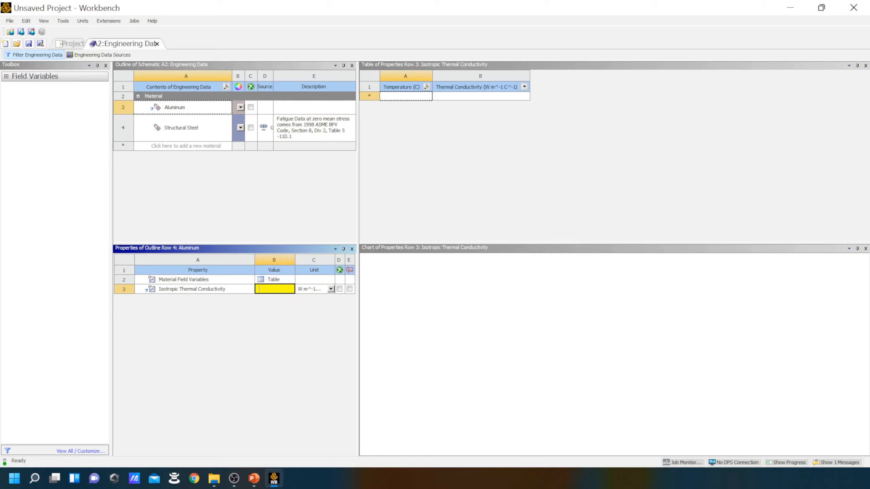
text(237)
key(Return)
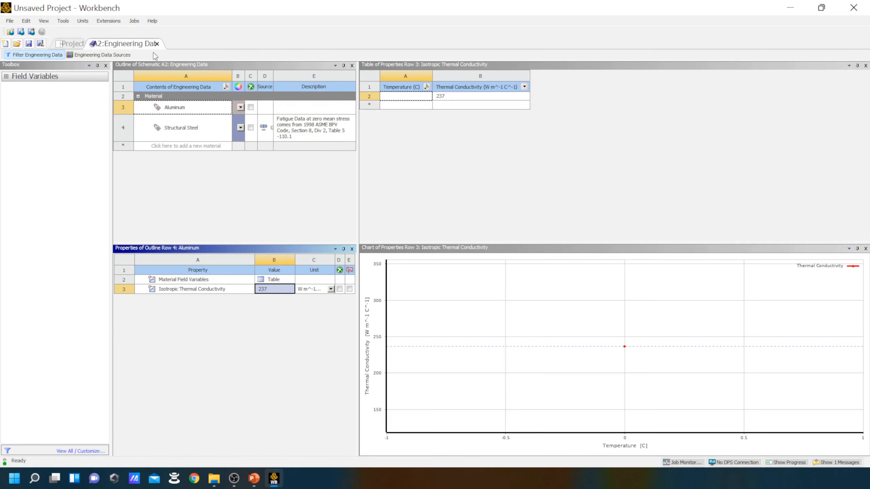
click(157, 44)
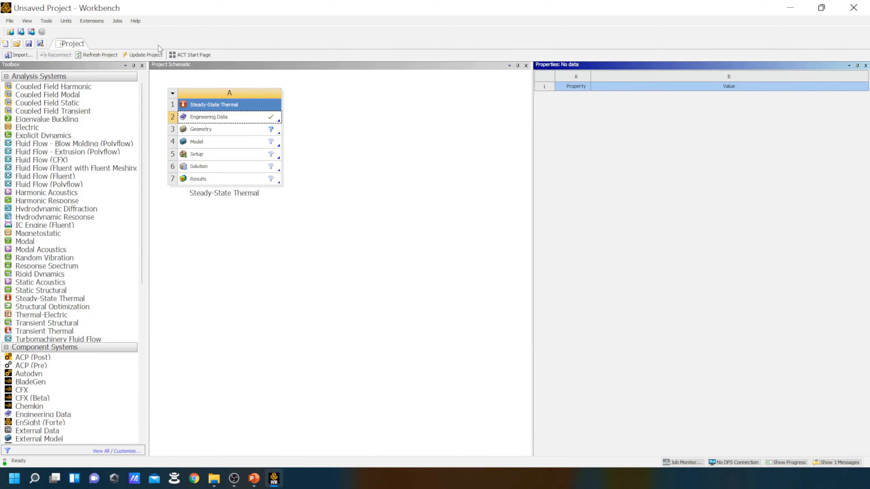
- Create a new SpaceClaim geometry for the thermal analysis and start a sketch on the XY plane in plan view
click(230, 134)
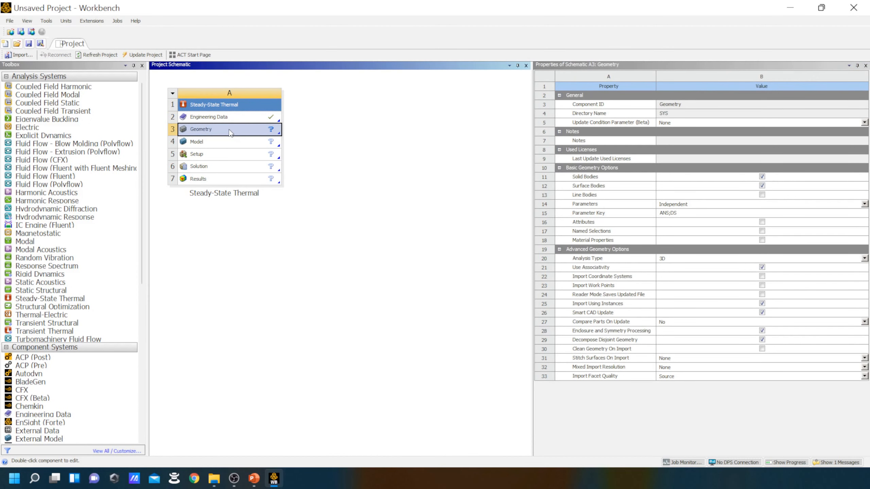
right_click(230, 133)
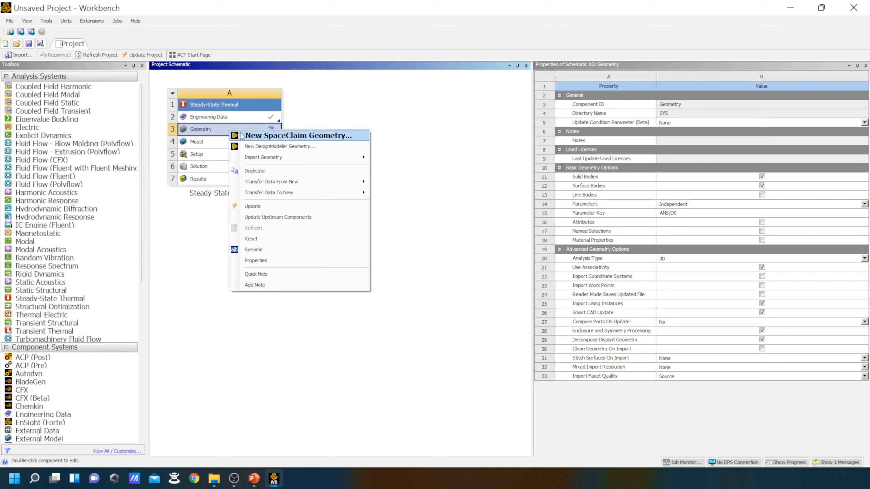
click(241, 134)
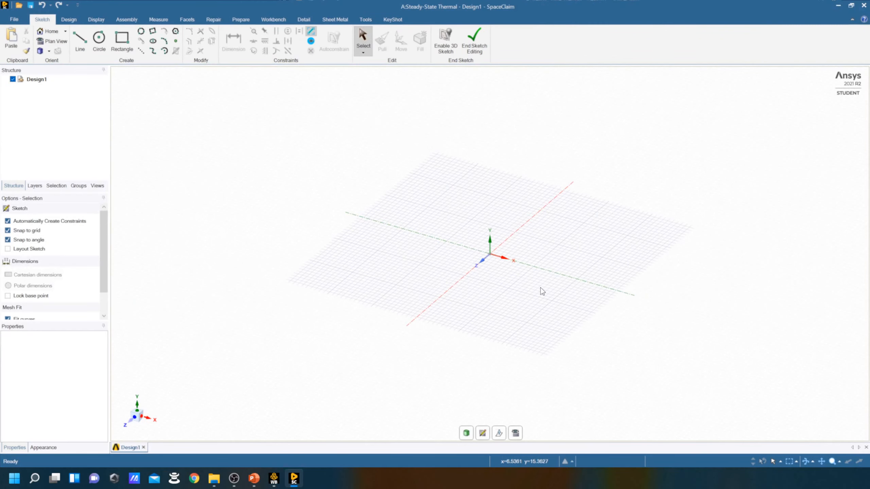
click(483, 434)
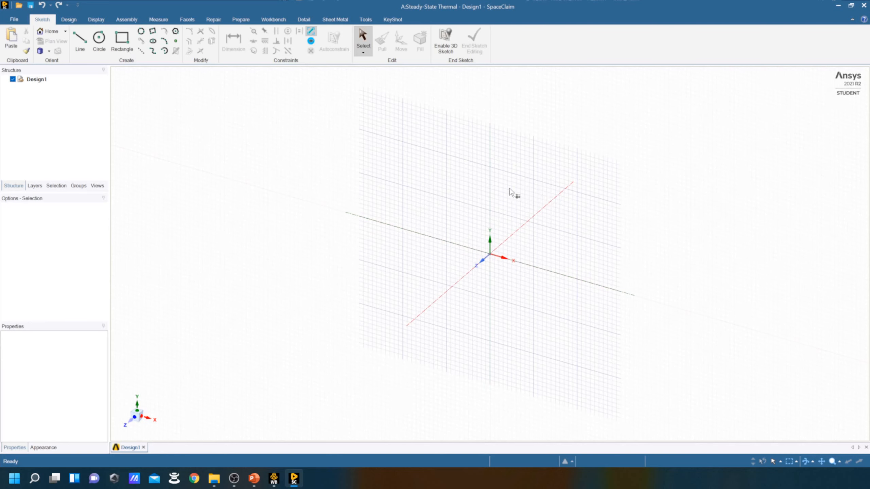
click(576, 205)
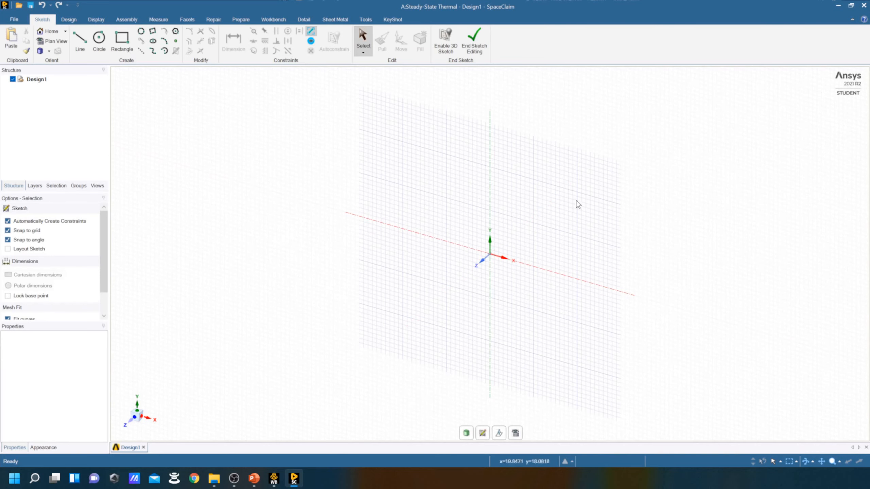
click(516, 434)
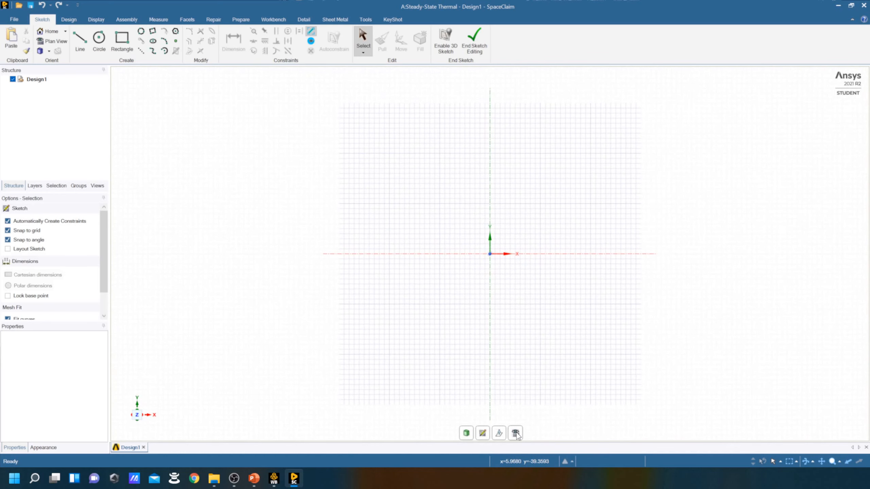
- Set the length unit of this document to Meters in the SpaceClaim options
click(16, 20)
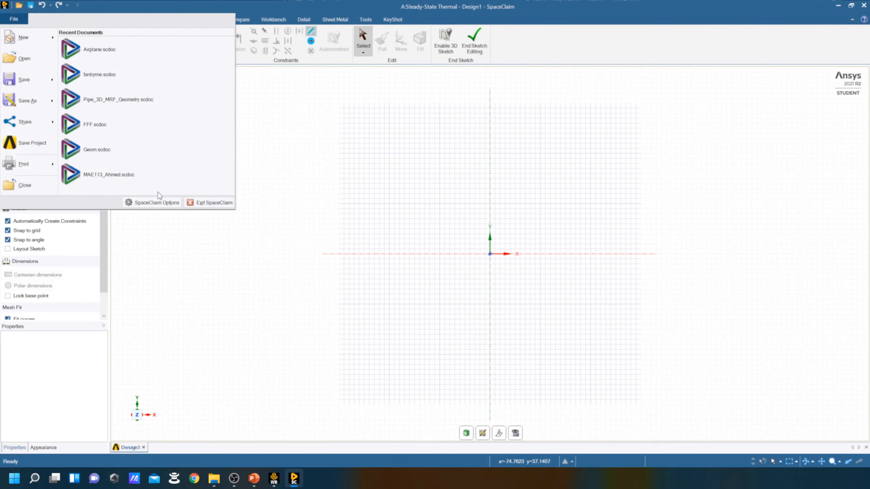
click(159, 203)
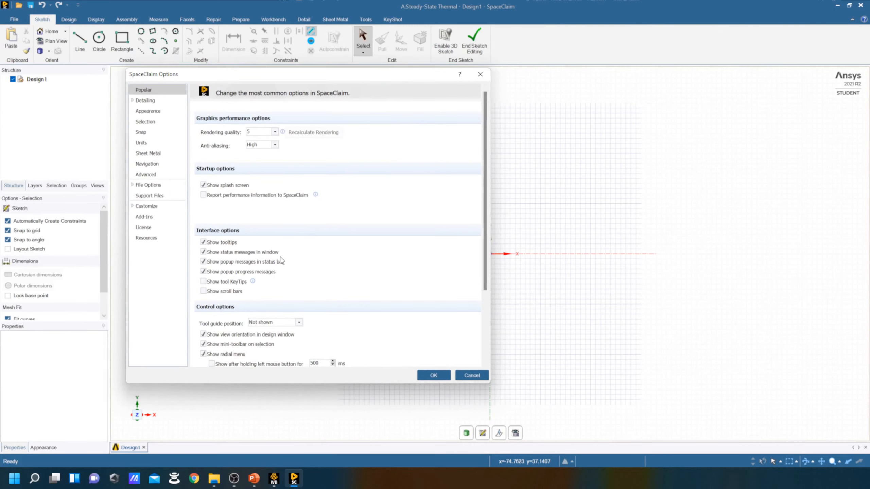
click(148, 143)
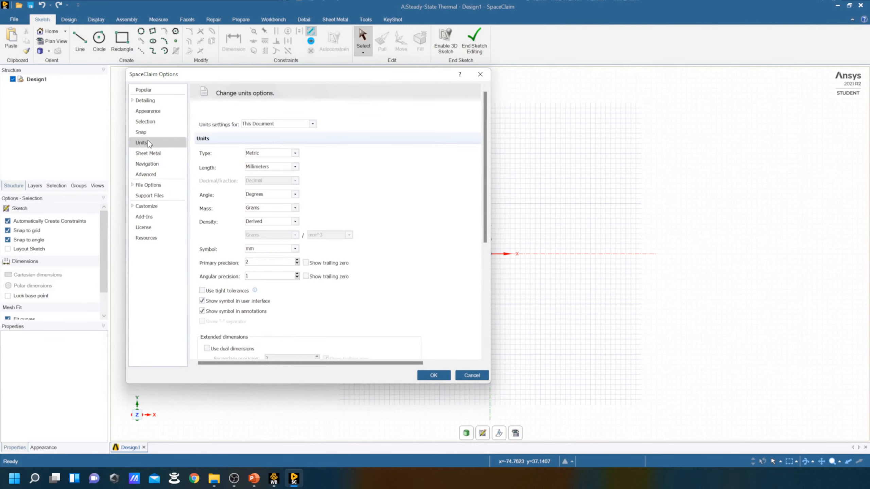
click(295, 167)
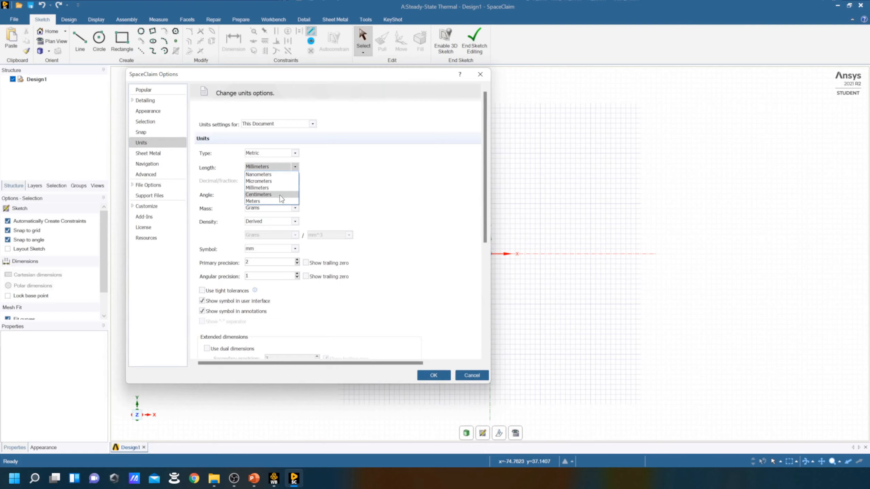
click(276, 202)
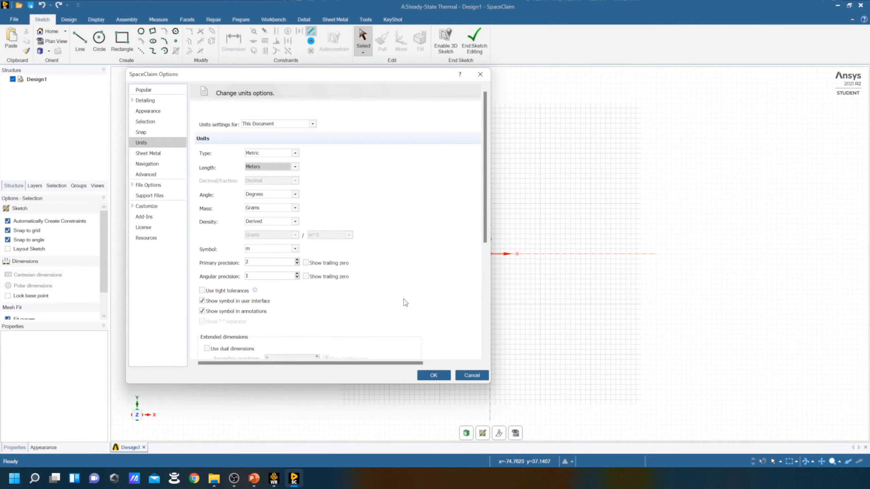
click(433, 376)
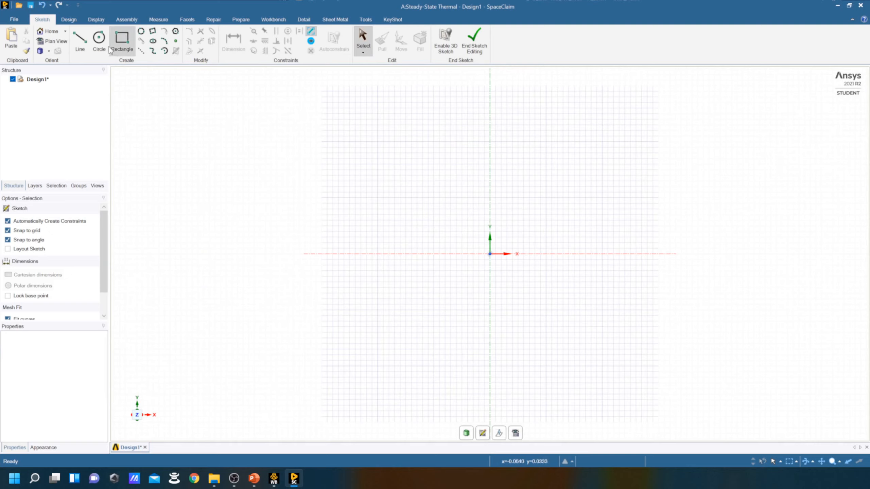
- Sketch a circle centred on the origin with a diameter of 0.15 m
click(99, 40)
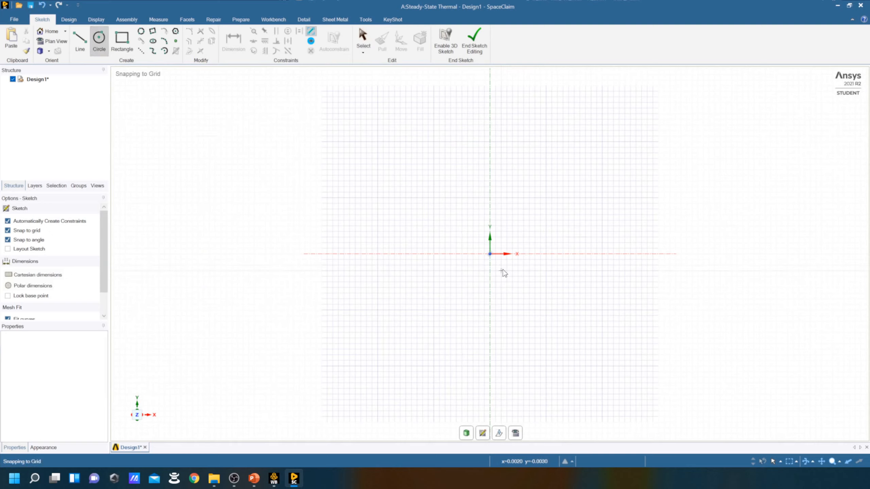
click(490, 254)
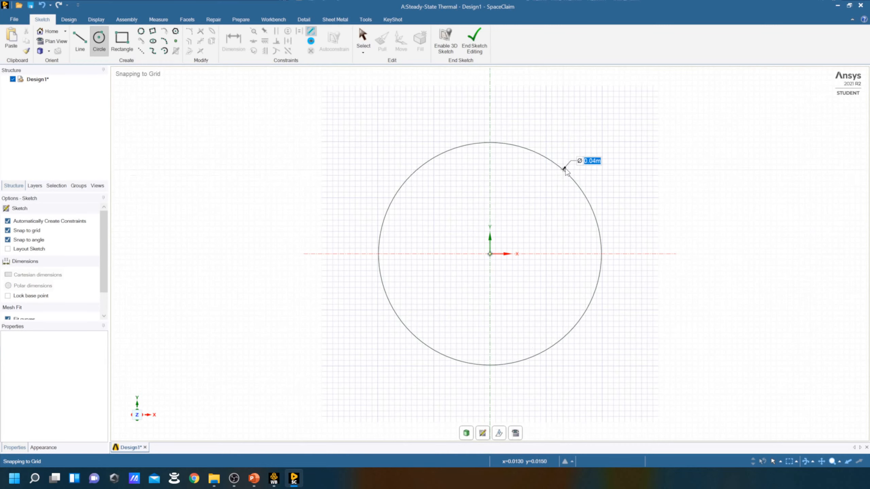
text(0.15)
key(Return)
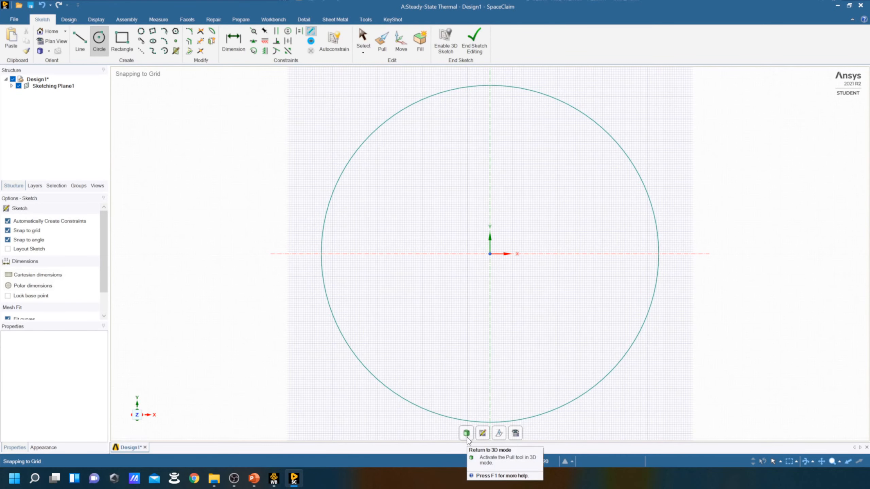
- Pull the circular surface 0.004 m along Z into a solid disc and close the geometry editor
click(468, 439)
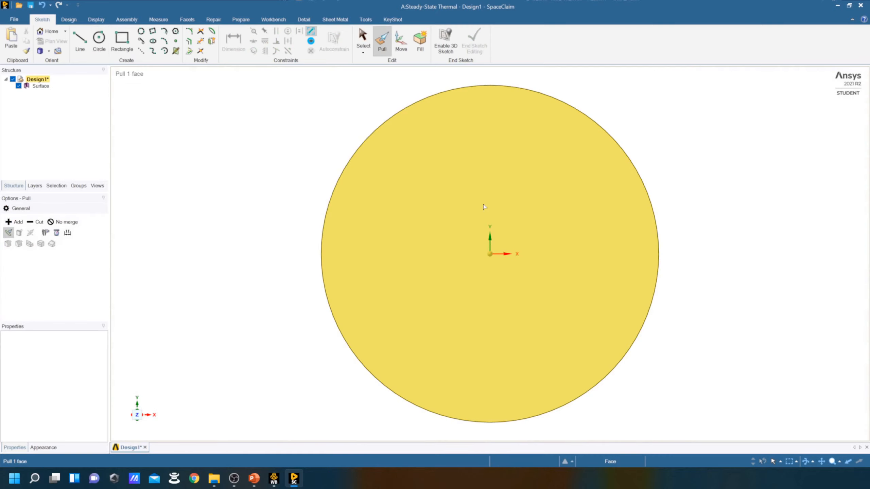
middle_drag(489, 291, 560, 266)
click(500, 266)
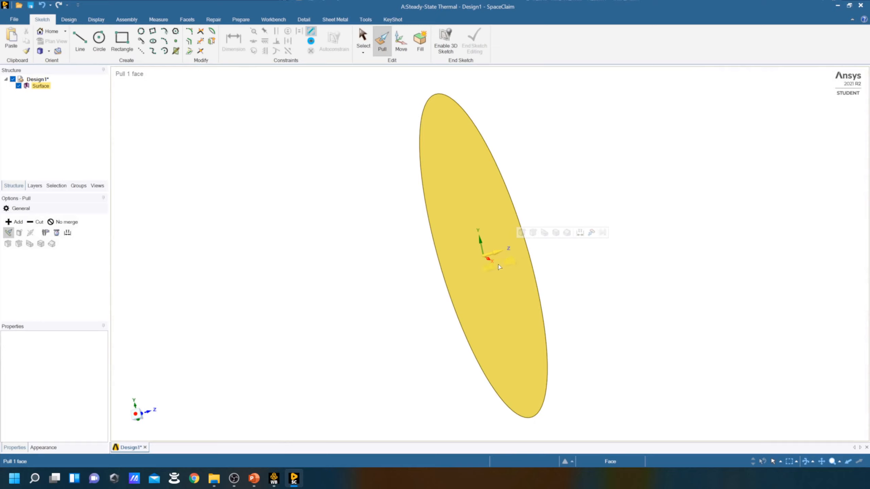
drag(500, 268, 537, 269)
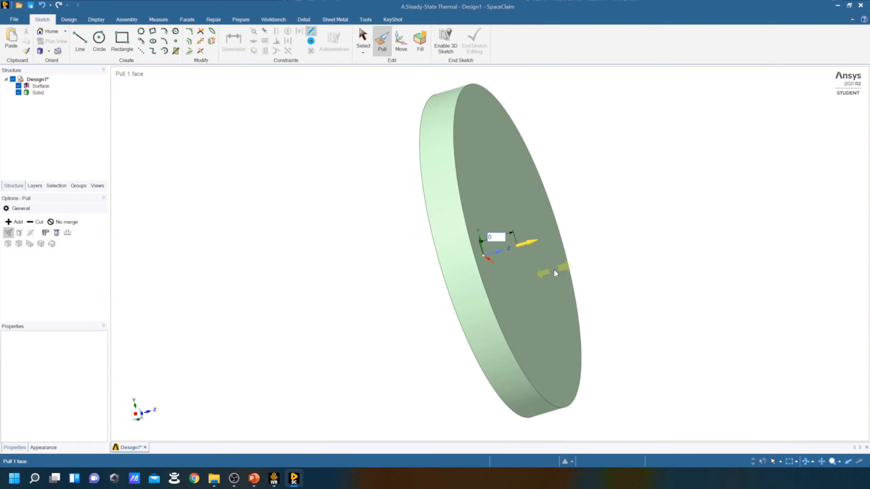
text(.004)
key(Return)
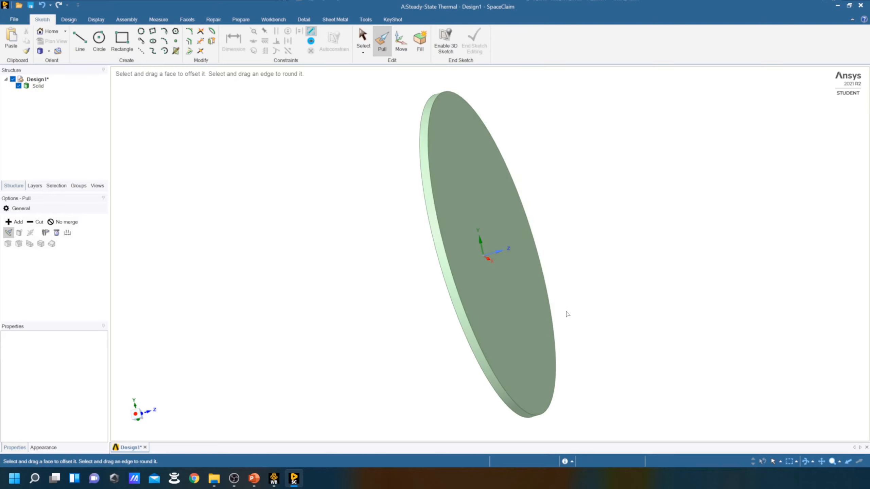
mouse_move(551, 313)
middle_down()
mouse_move(435, 330)
mouse_move(406, 324)
mouse_move(418, 336)
mouse_move(403, 343)
middle_up()
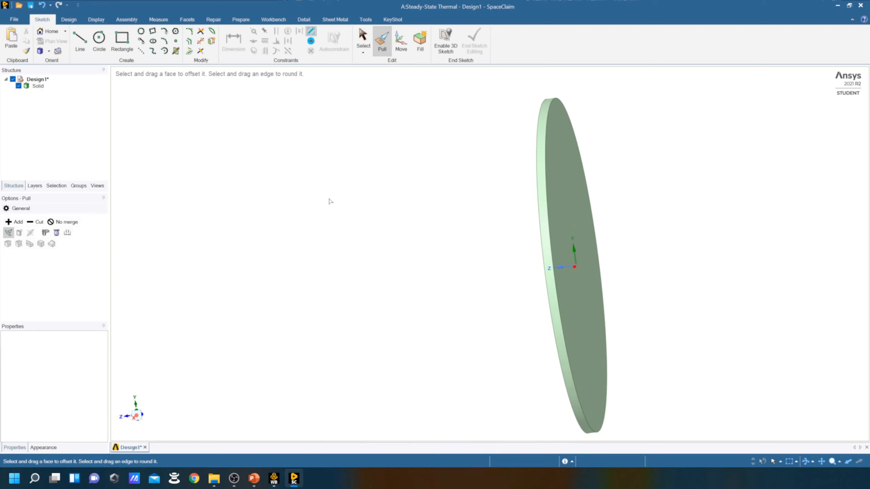
click(861, 6)
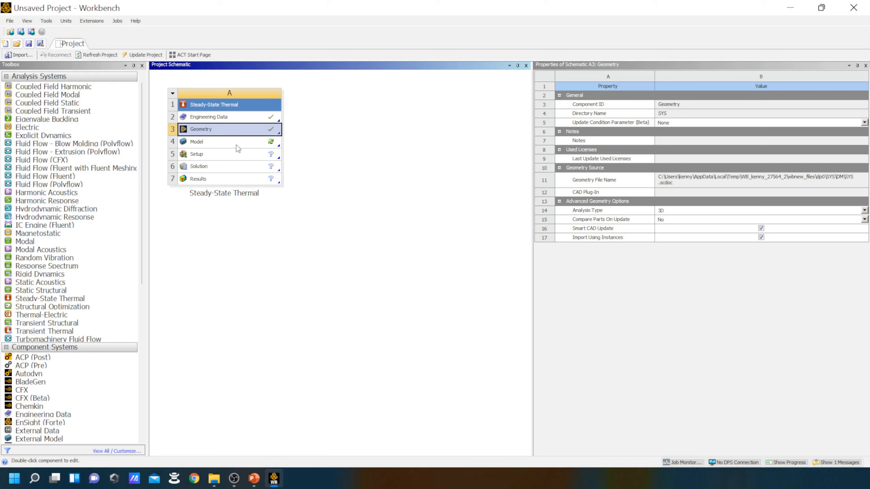
- Open the analysis model in Mechanical and assign Aluminum as the material of the solid disc
double_click(237, 145)
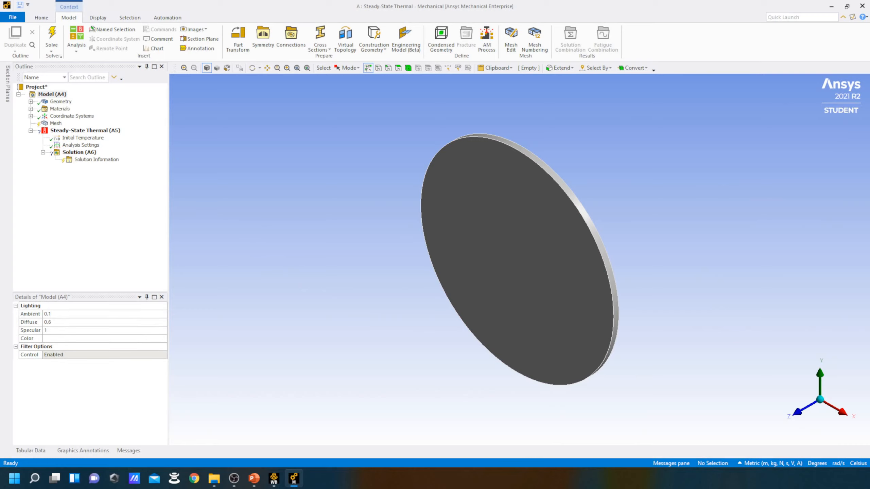
click(30, 101)
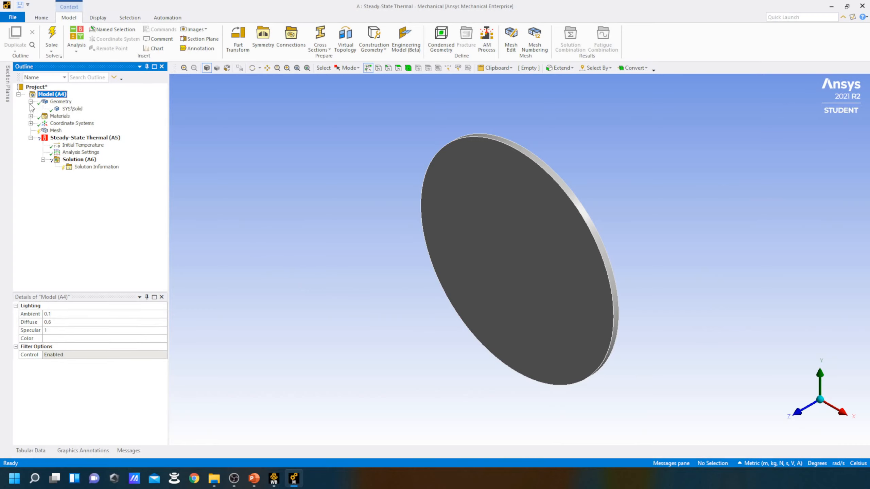
click(72, 109)
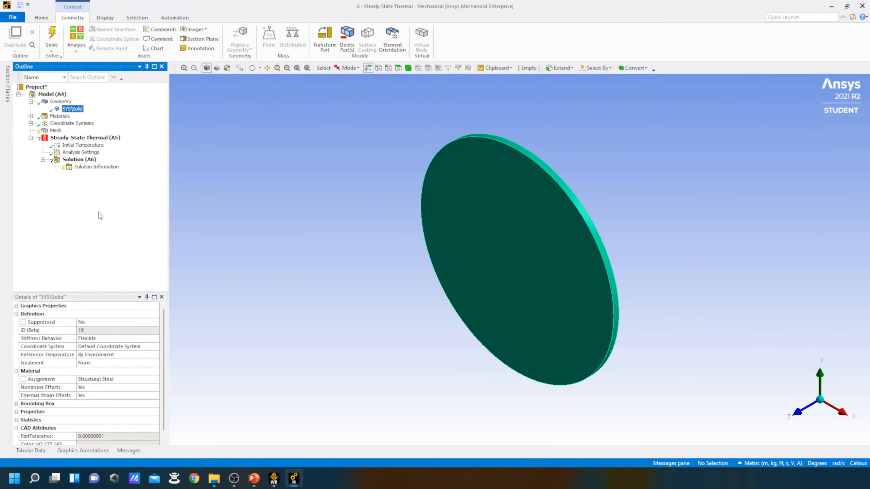
click(141, 380)
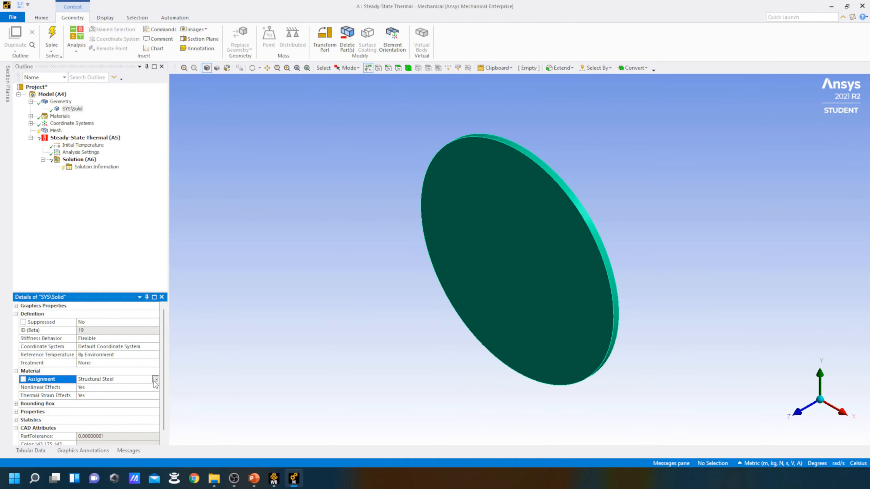
click(155, 379)
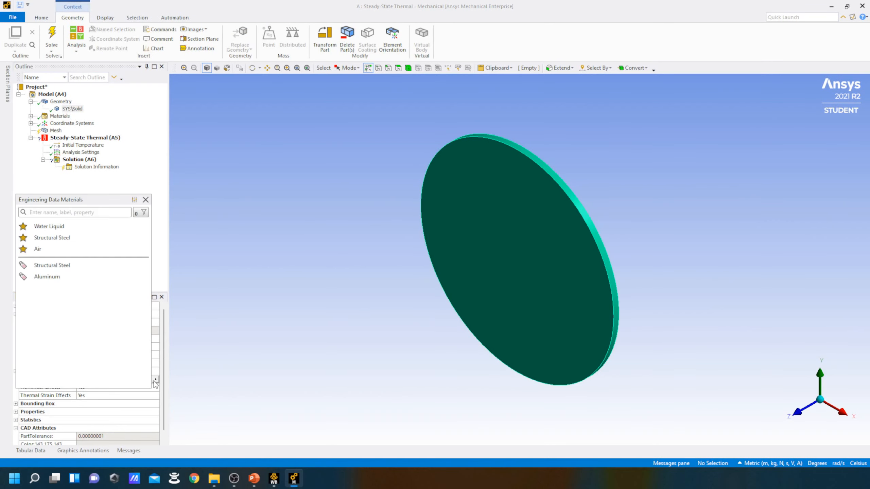
click(55, 277)
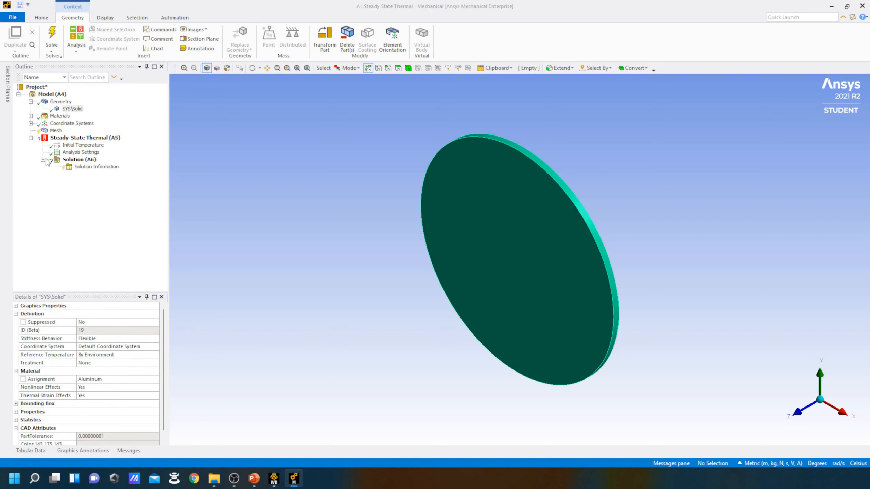
- Generate the disc's mesh with the default element size
click(58, 132)
right_click(60, 136)
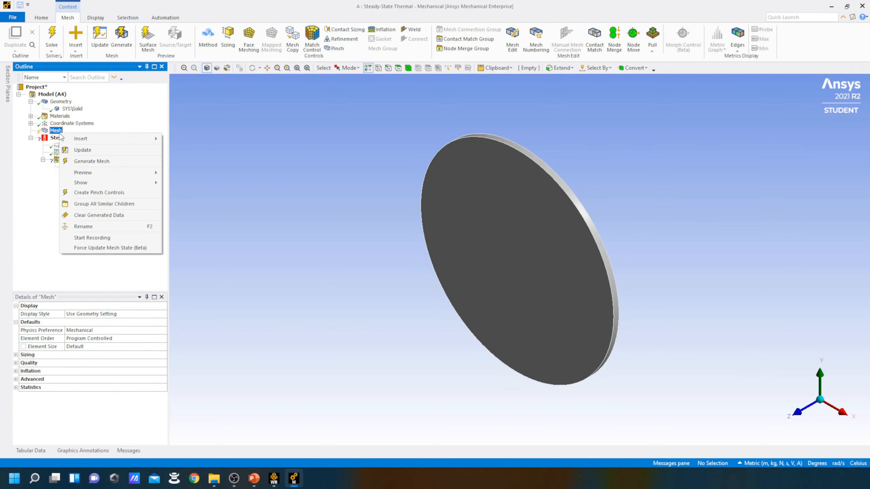
click(91, 161)
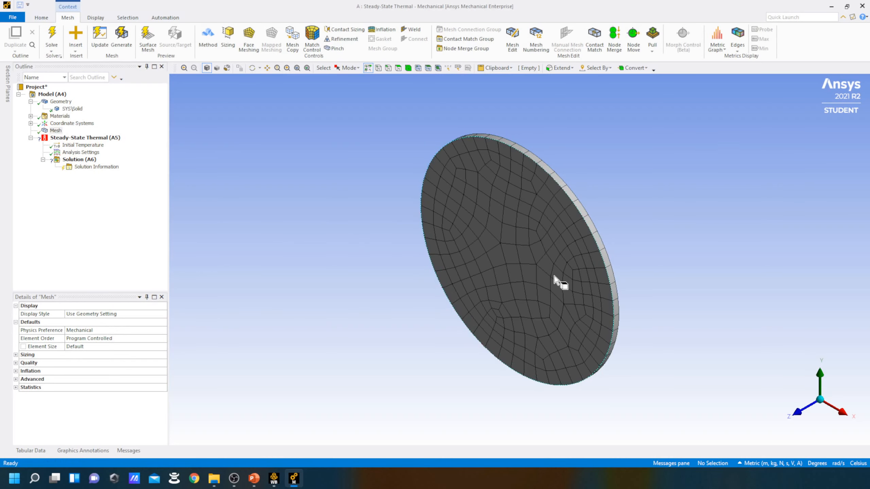
mouse_move(501, 294)
middle_down()
mouse_move(548, 256)
mouse_move(325, 310)
mouse_move(485, 297)
middle_up()
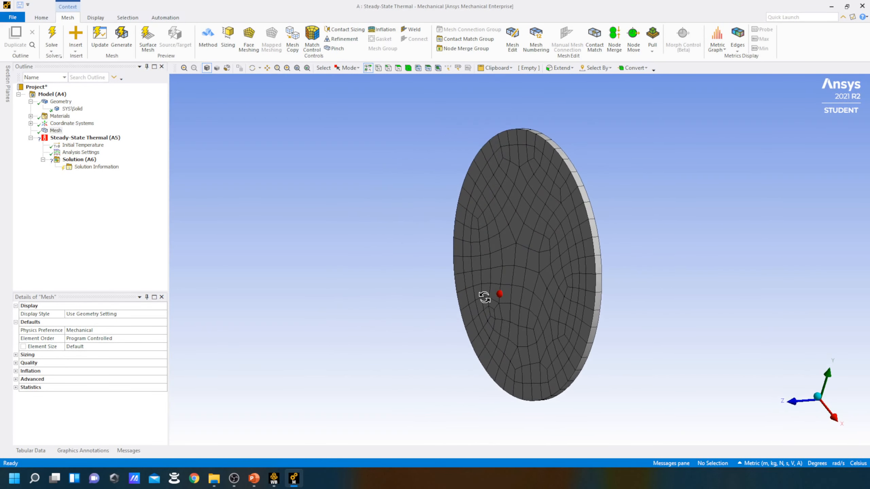
- Set the mesh metric to Orthogonal Quality and compare its values with the Mesh Orthogonal Quality scale in the PowerPoint presentation
click(16, 363)
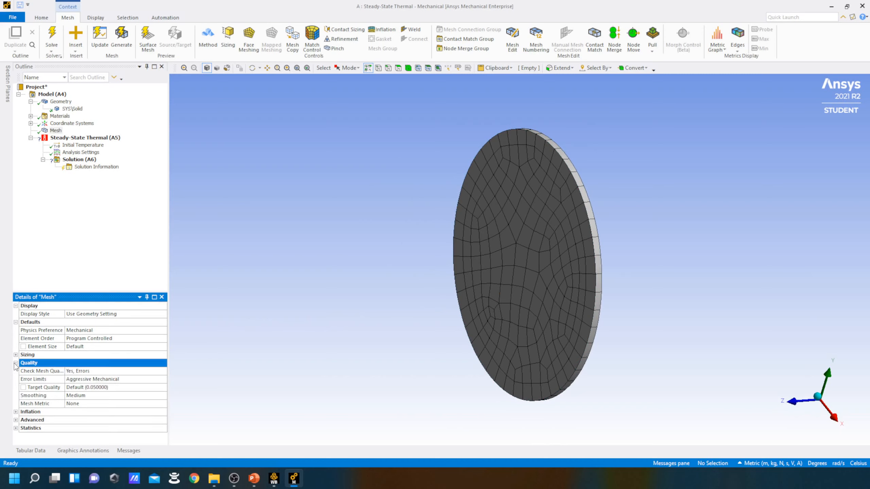
click(150, 404)
click(163, 404)
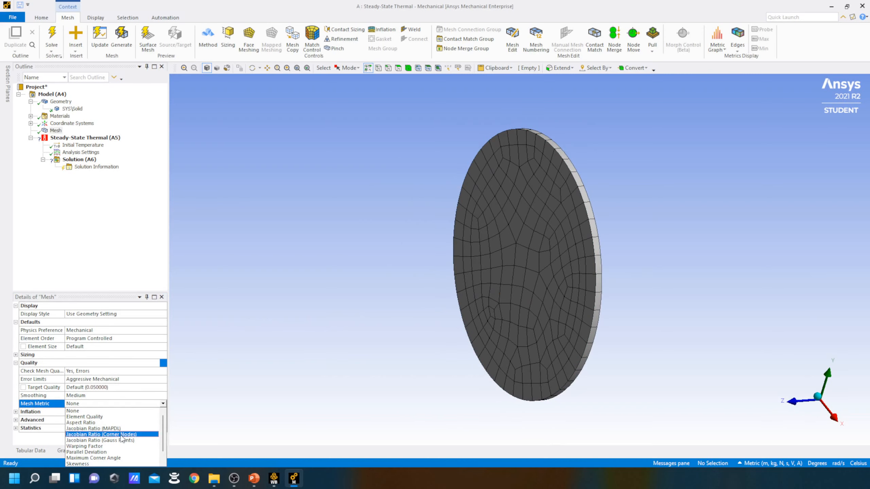
scroll(122, 438, down, 1)
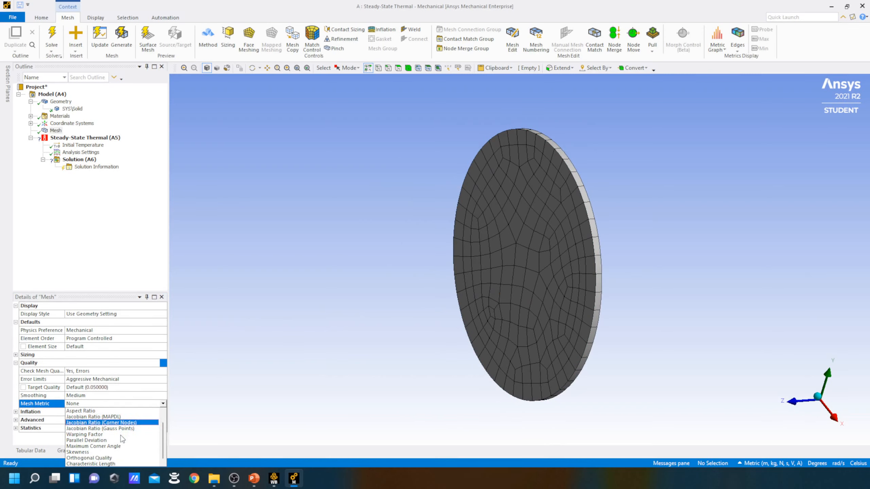
click(110, 459)
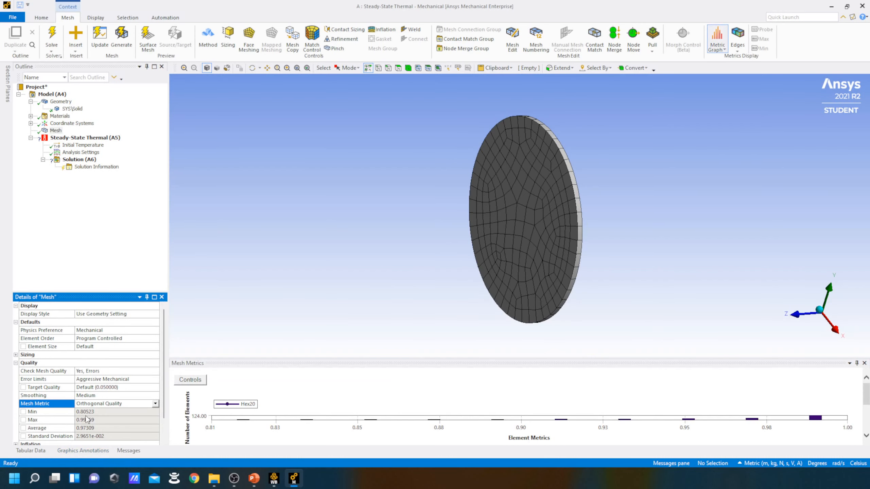
scroll(87, 419, down, 1)
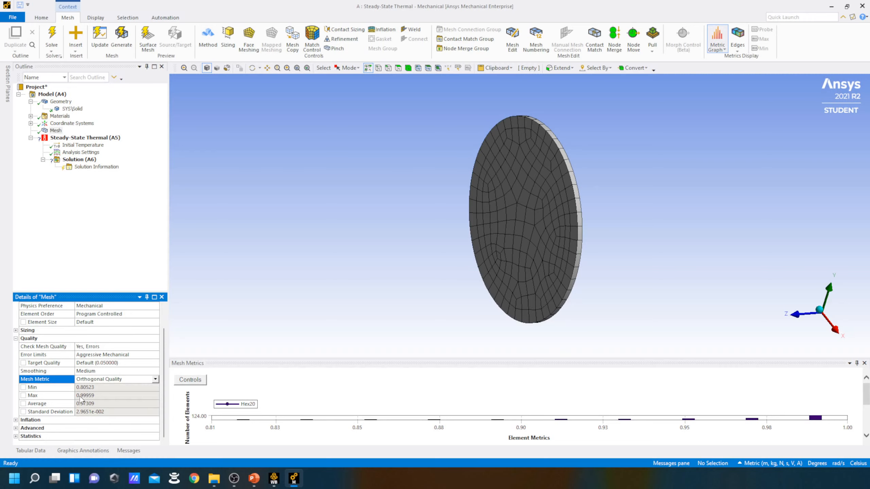
click(261, 484)
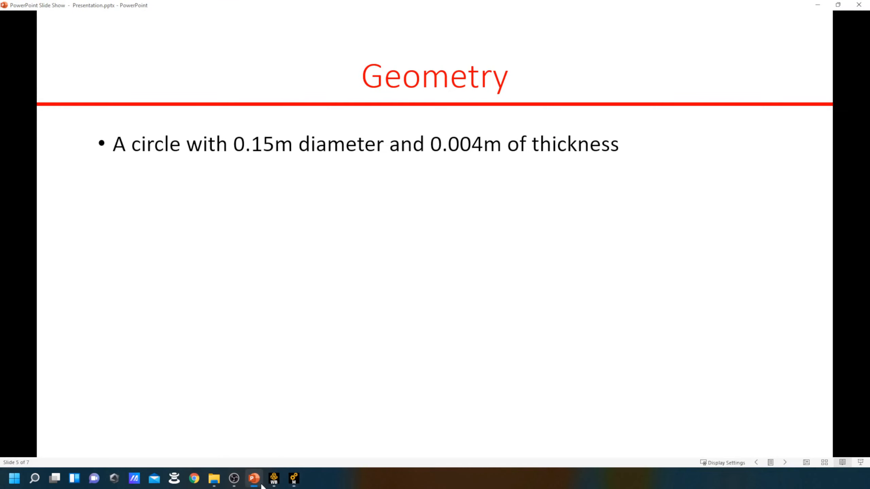
click(381, 293)
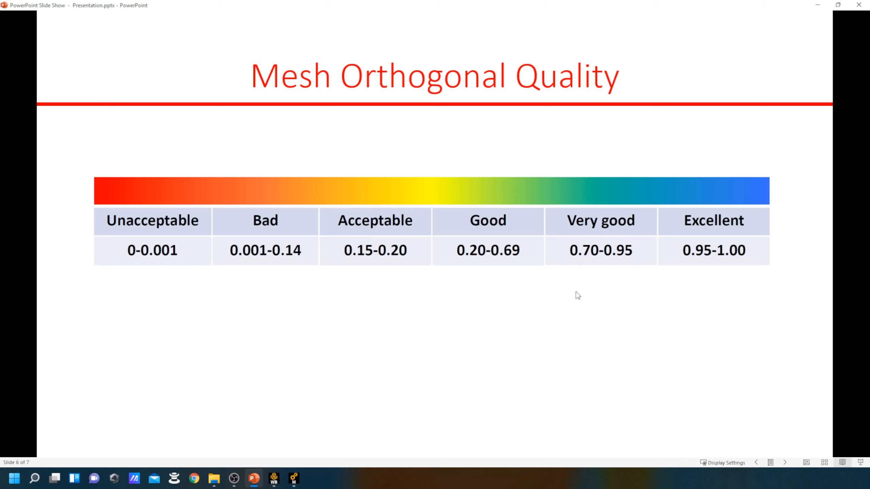
click(294, 478)
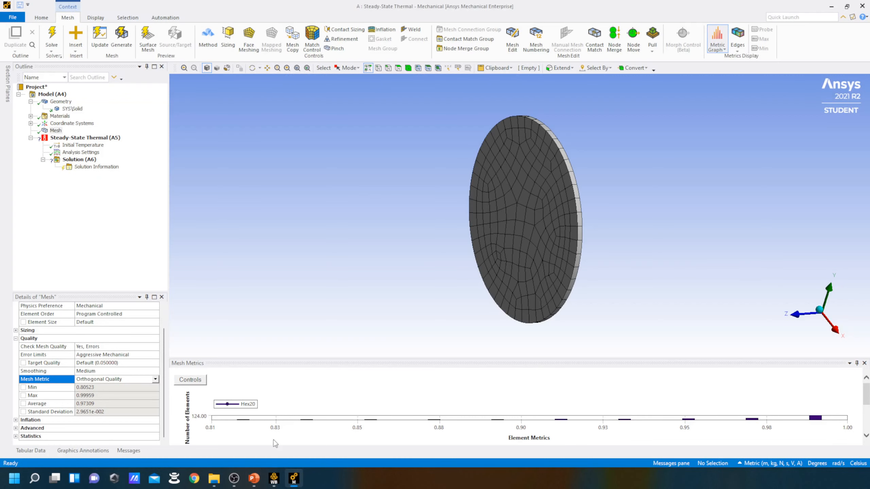
- Add a Temperature load of 105 °C to the disc's circular face on the -Z side
click(83, 138)
right_click(83, 140)
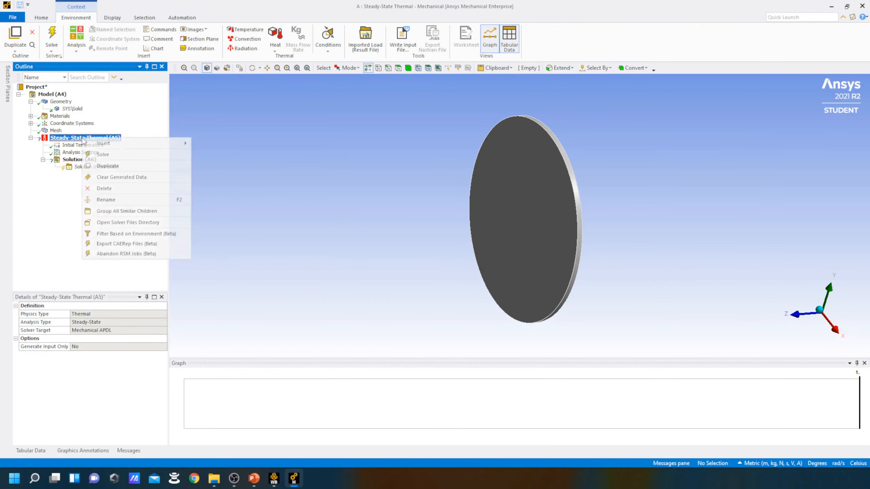
mouse_move(156, 146)
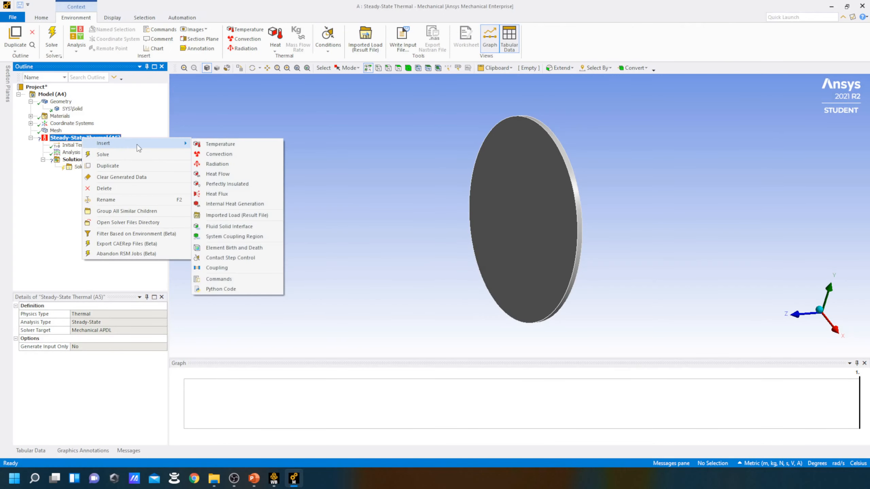
click(200, 146)
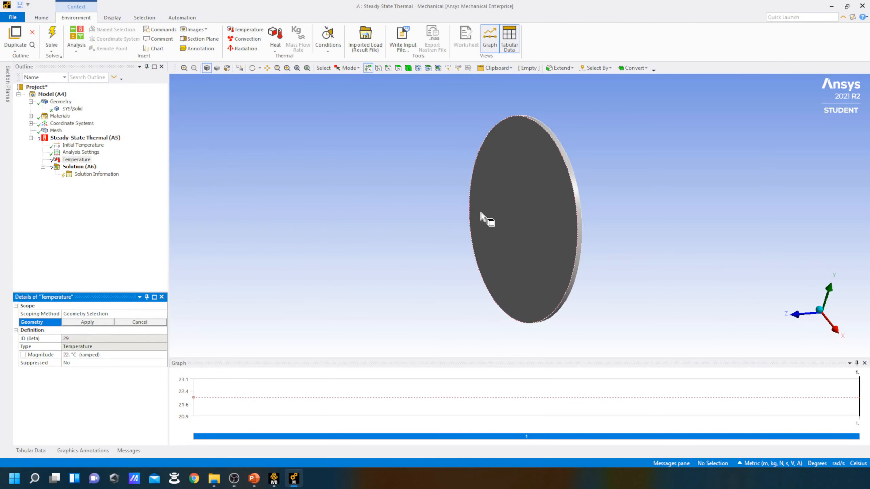
mouse_move(488, 220)
middle_down()
mouse_move(402, 232)
mouse_move(406, 250)
mouse_move(386, 270)
mouse_move(363, 276)
middle_up()
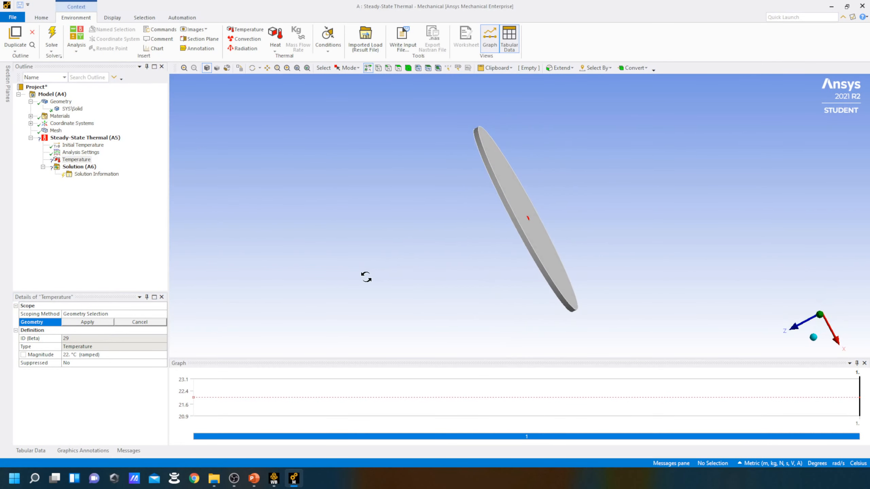
click(526, 218)
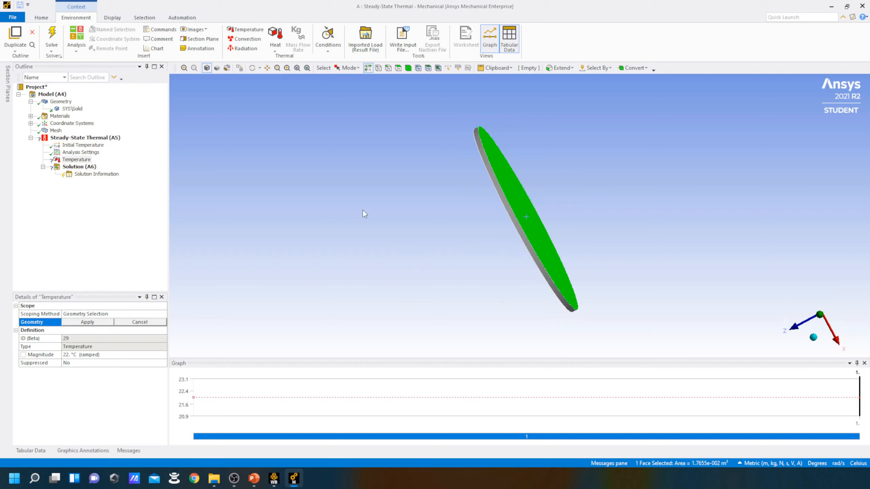
click(95, 324)
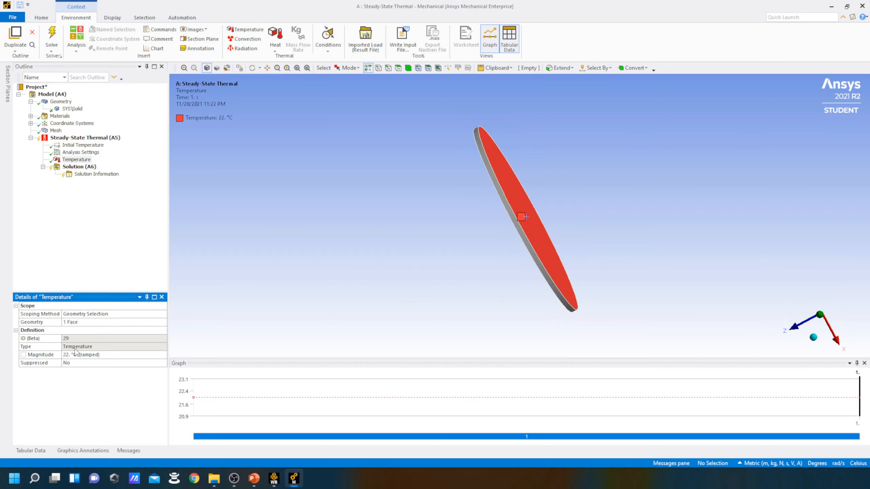
click(71, 355)
text(105)
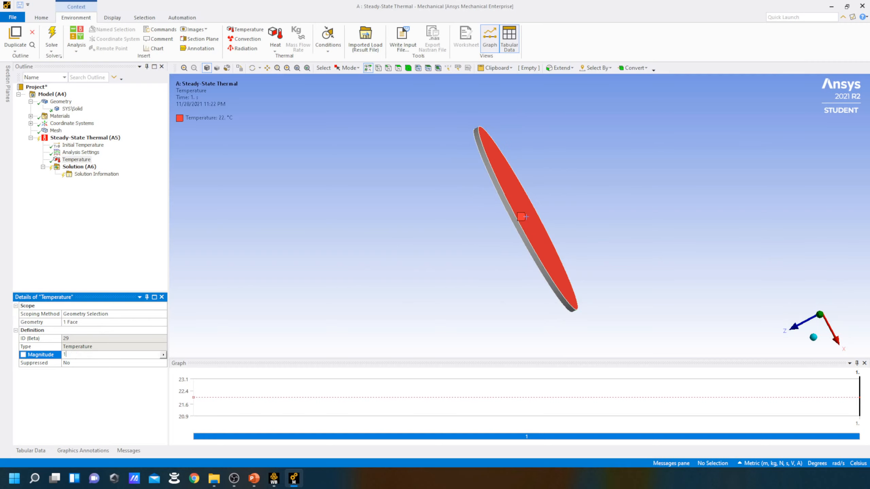
click(111, 216)
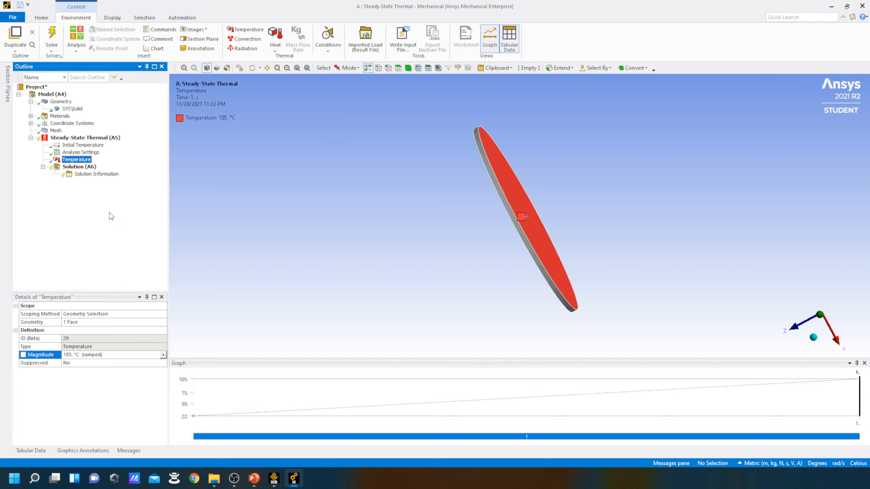
- Add a Heat Flow load of 8000 W to the opposite circular face of the disc, on the +Z side
right_click(94, 140)
mouse_move(114, 143)
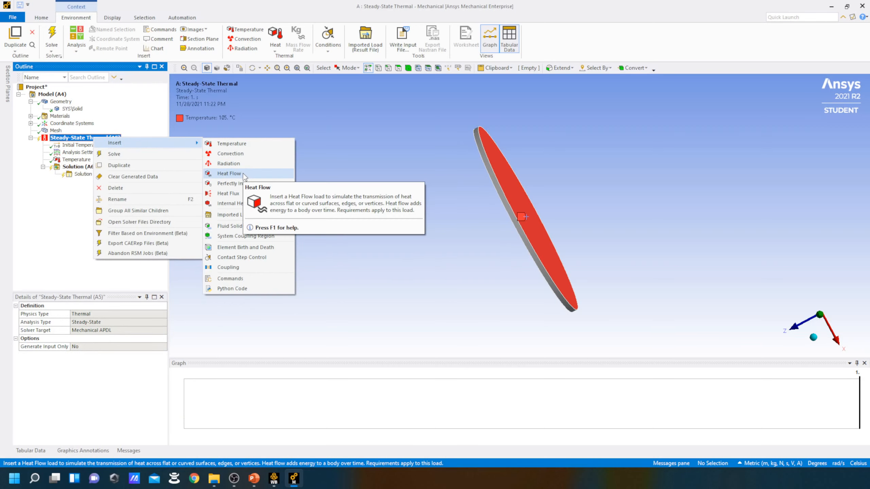
click(229, 173)
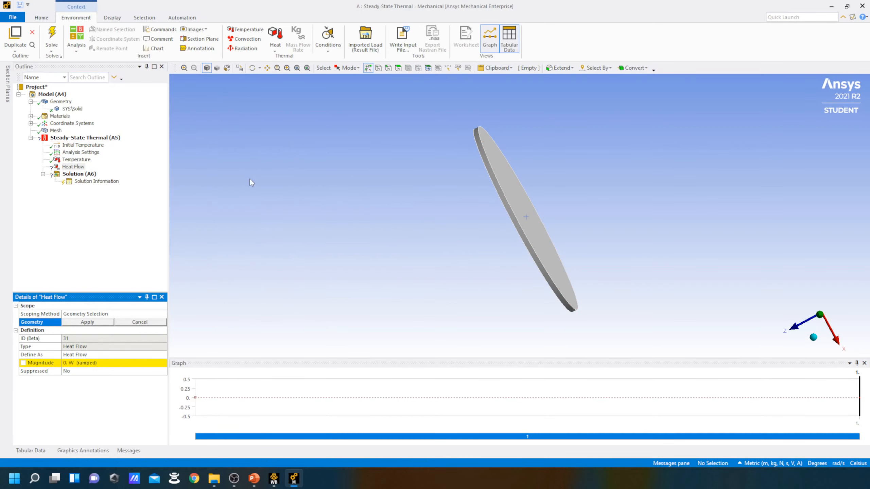
middle_drag(381, 201, 488, 199)
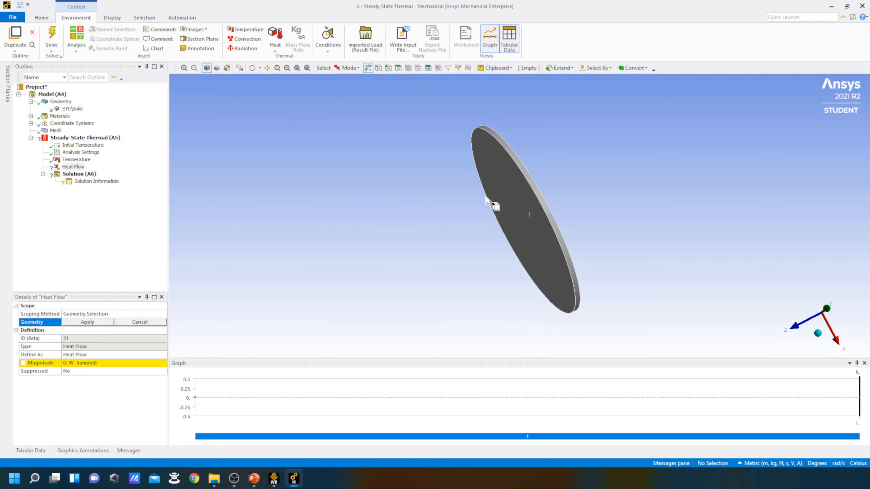
click(501, 195)
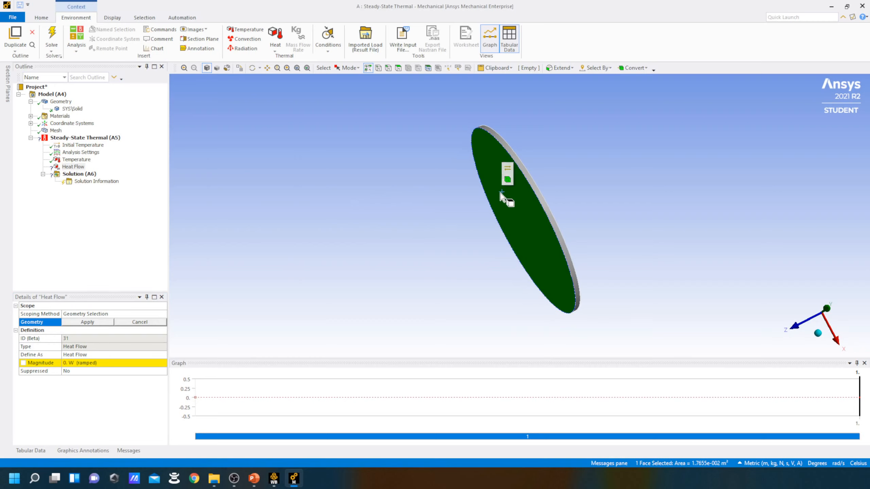
click(79, 323)
click(68, 363)
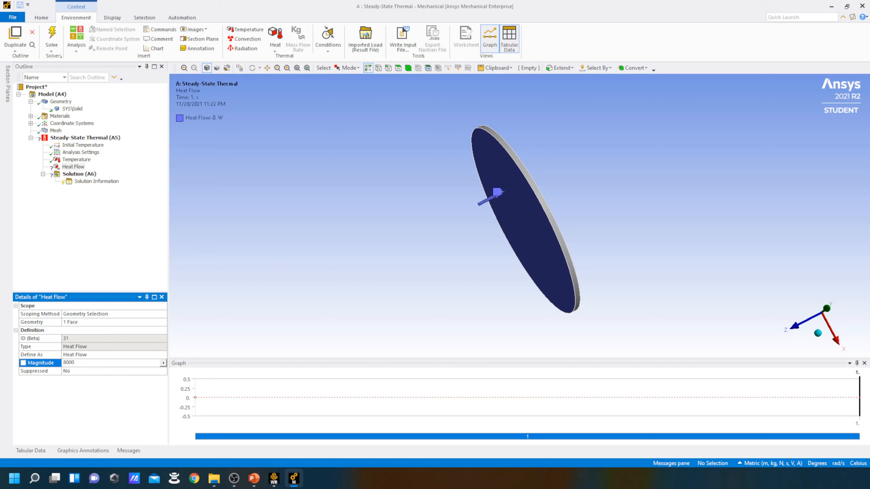
click(94, 249)
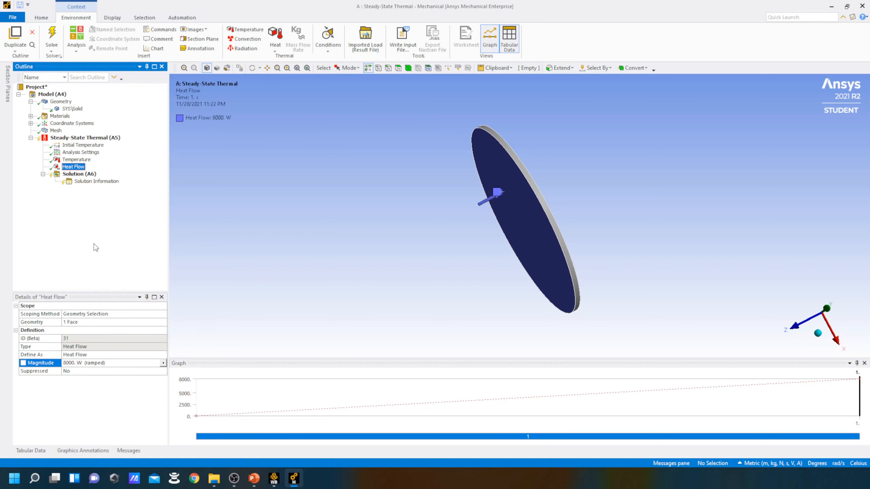
- Review both loads on the disc and solve the steady-state thermal analysis
click(82, 138)
middle_drag(465, 204, 486, 213)
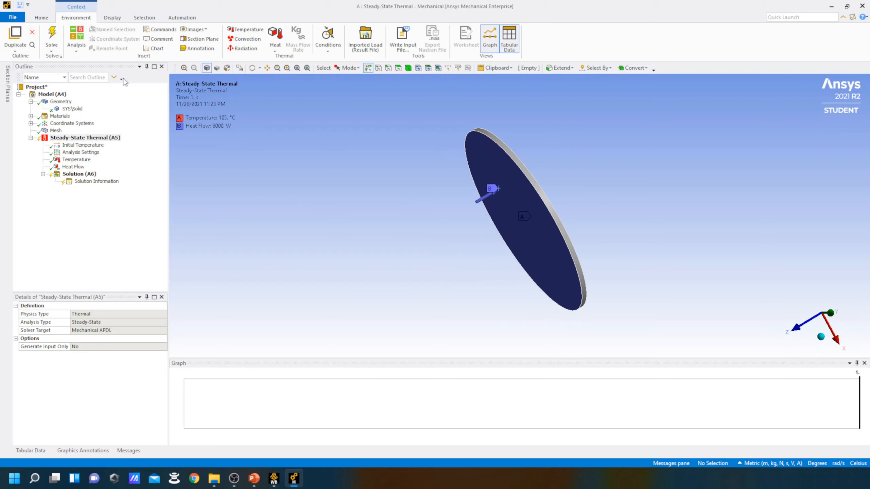
click(52, 38)
- Add a Temperature result for all bodies to the solution, evaluate it and inspect the contour on the disc
click(79, 174)
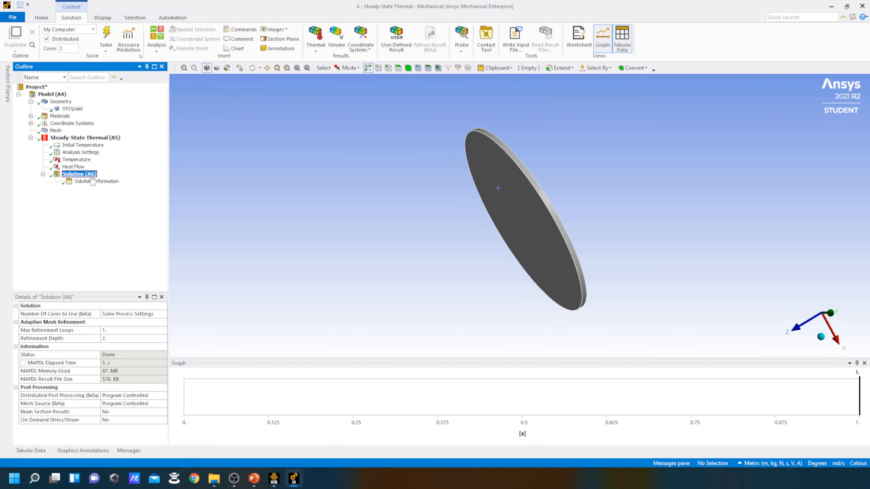
right_click(92, 179)
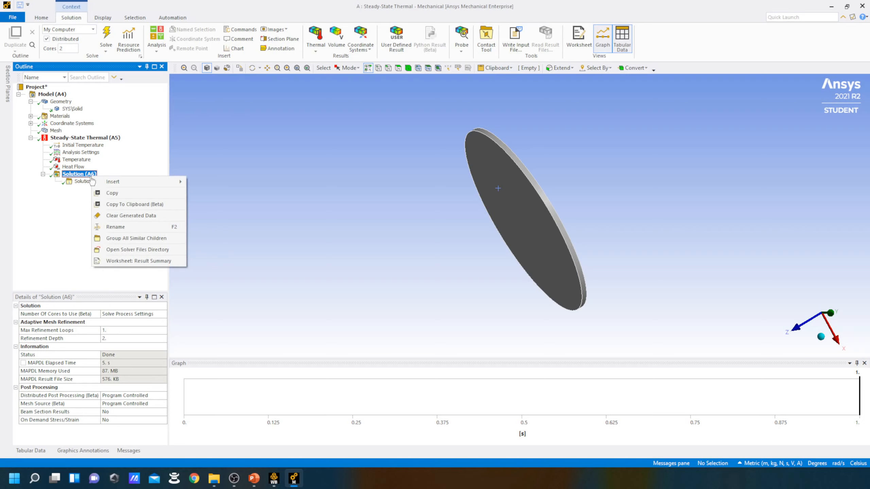
mouse_move(156, 186)
mouse_move(228, 185)
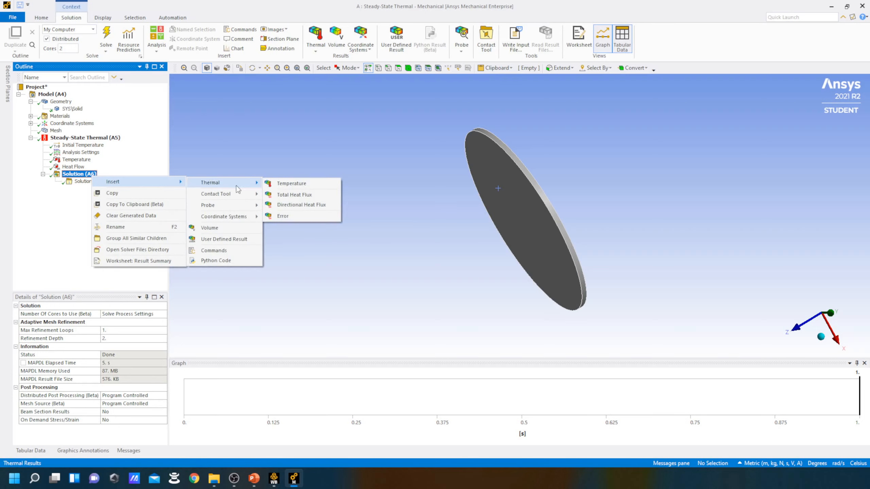
click(272, 184)
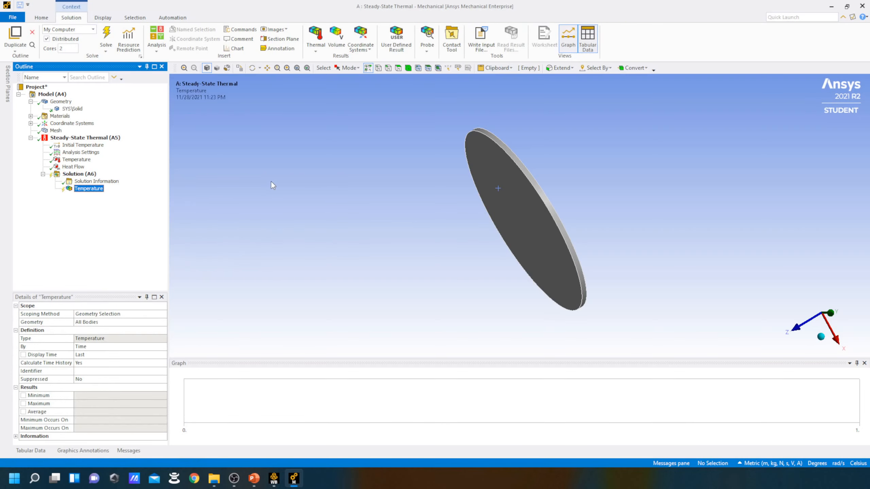
right_click(90, 191)
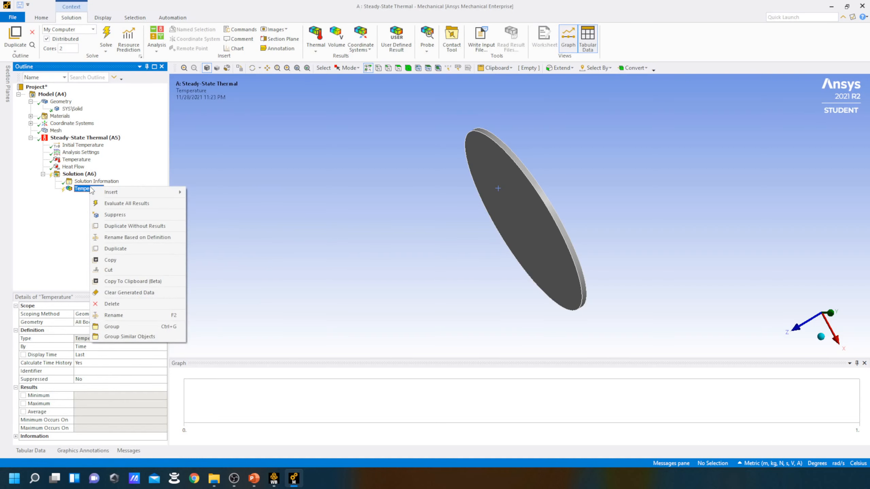
click(103, 204)
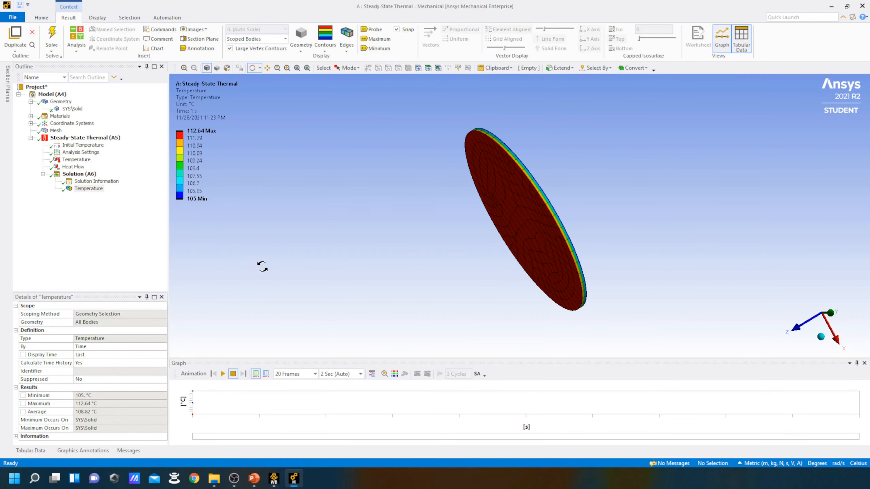
drag(422, 194, 470, 179)
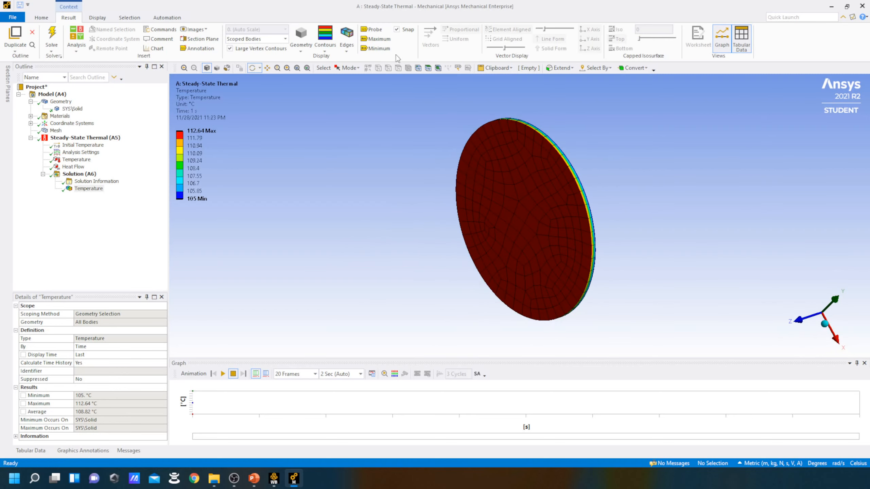